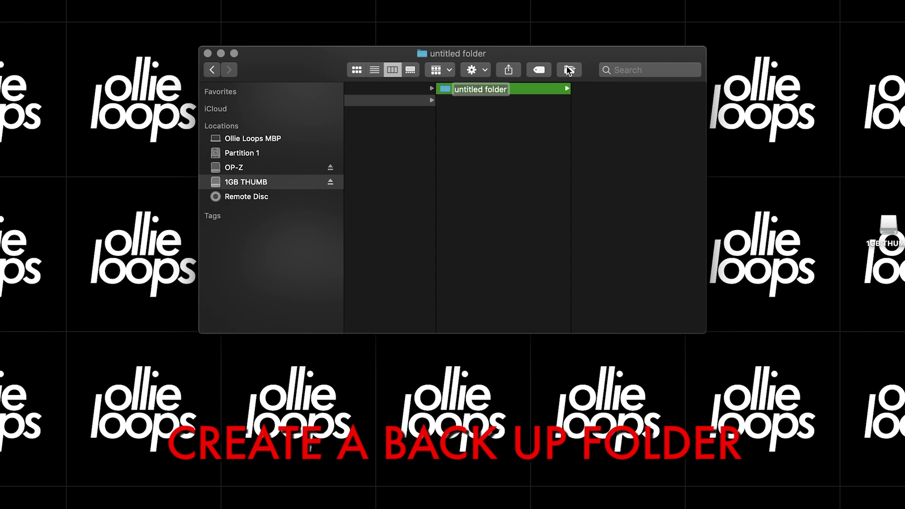
- Name the folder 'Backups' and create a new folder named 081819 inside it
type("Back")
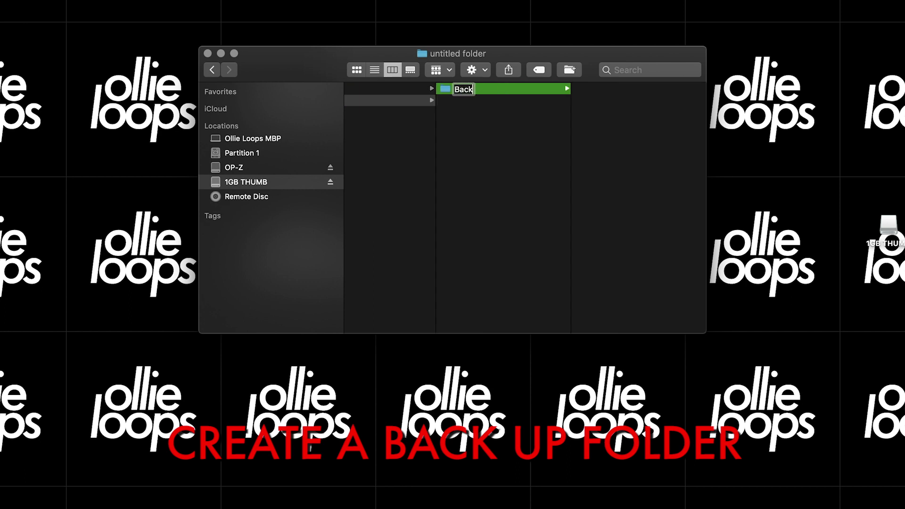
type("ups")
key("Return")
key("shift+super+n")
type("08")
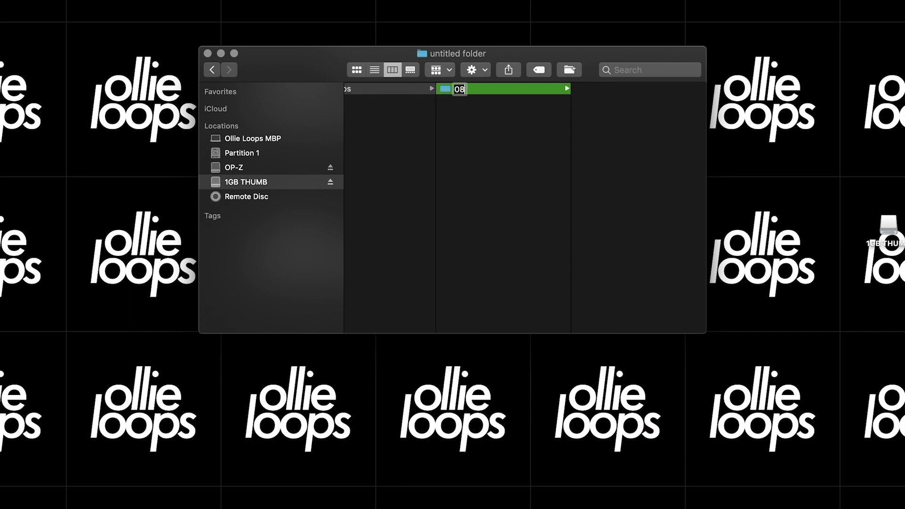
type("1819")
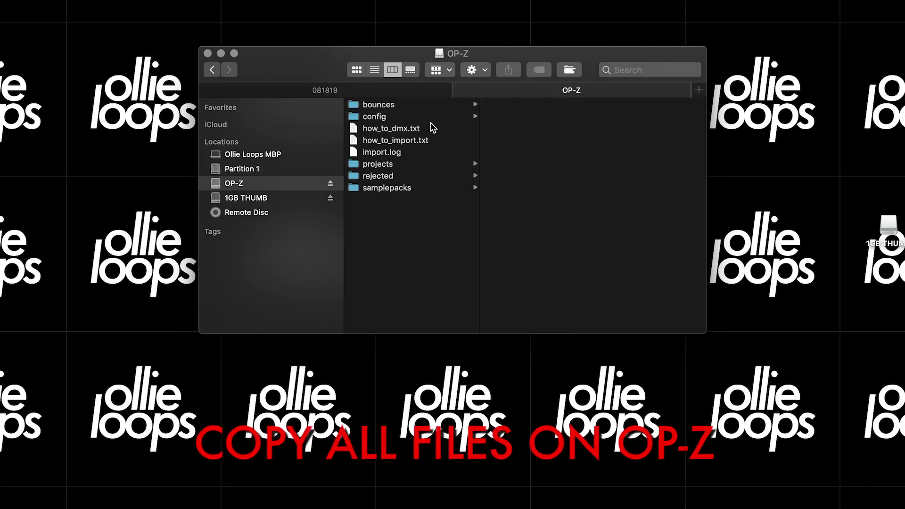
- Copy all eight OP-Z drive items and paste them into the 081819 folder
left_click_drag(418, 257, 423, 127)
right_click(424, 127)
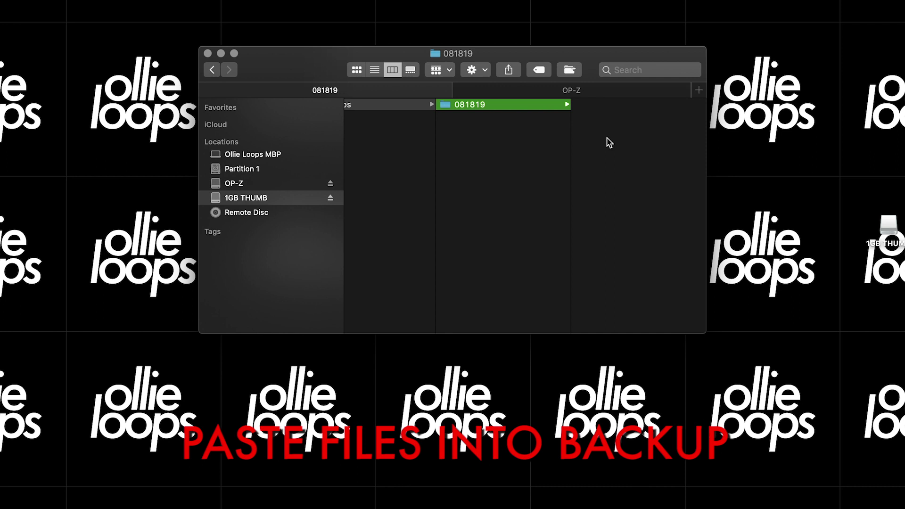
right_click(607, 137)
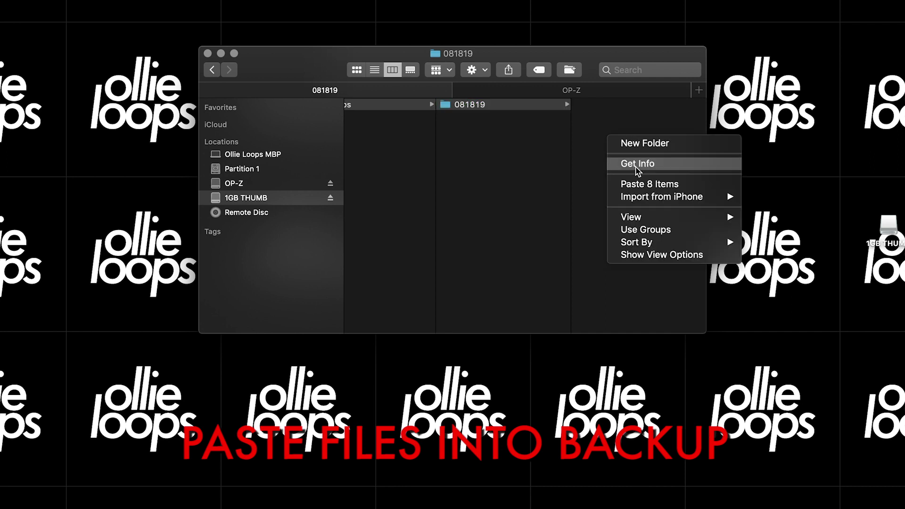
left_click(628, 185)
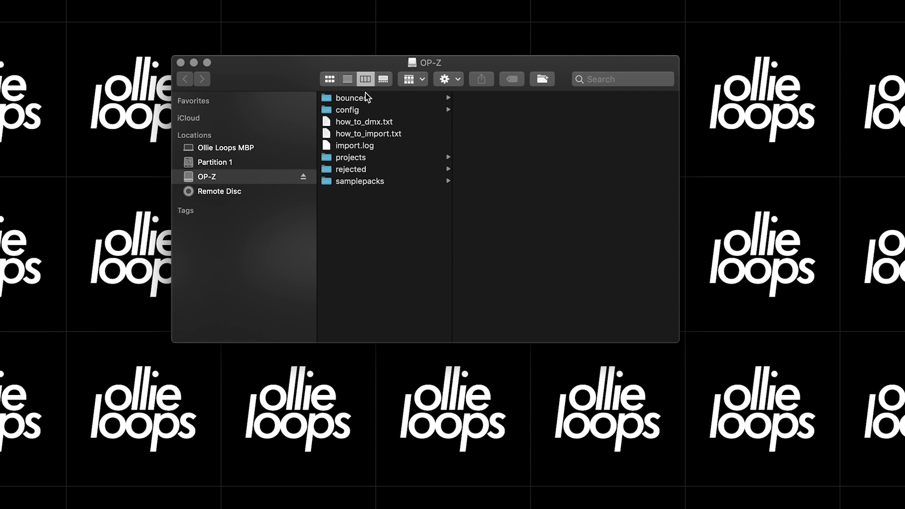
- Browse the OP-Z's bounces and projects folders, then open samplepacks
left_click(364, 102)
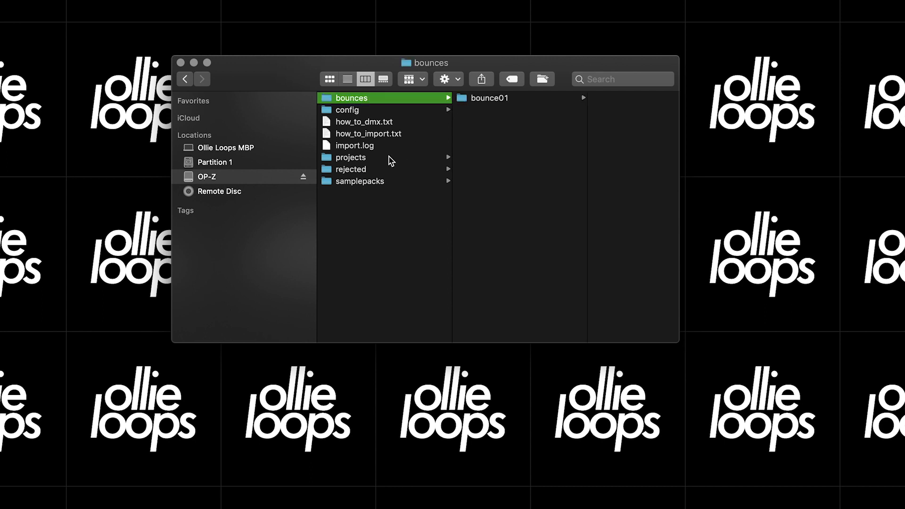
left_click(390, 157)
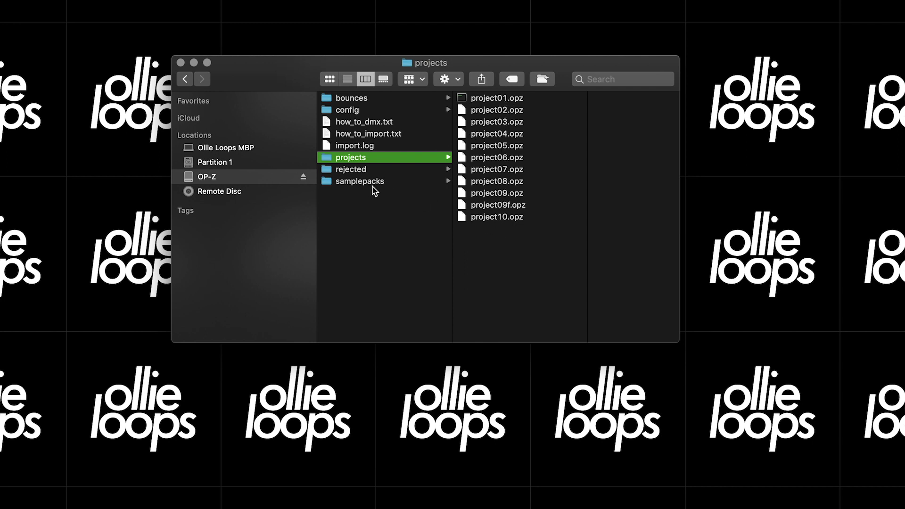
left_click(367, 188)
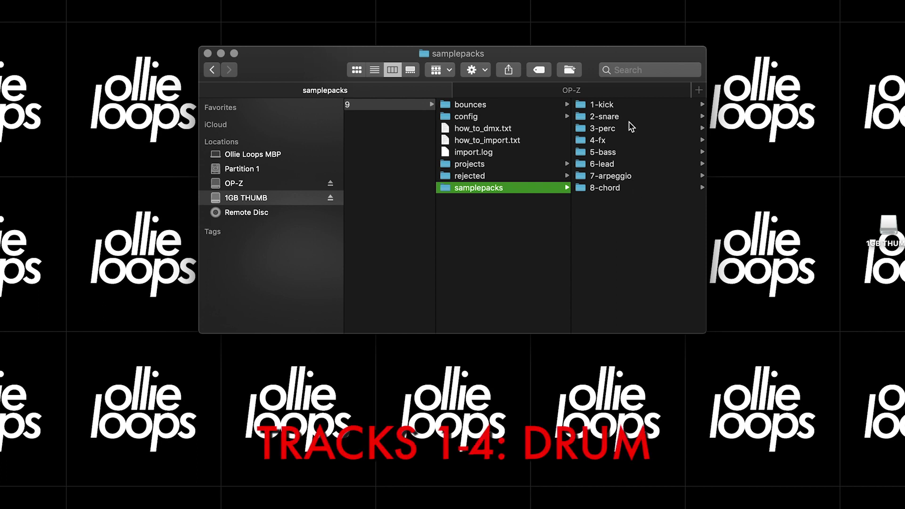
- Open the 2-snare folder and inspect preset folders 01, 03, 04, 06, 07 and 05
left_click(629, 117)
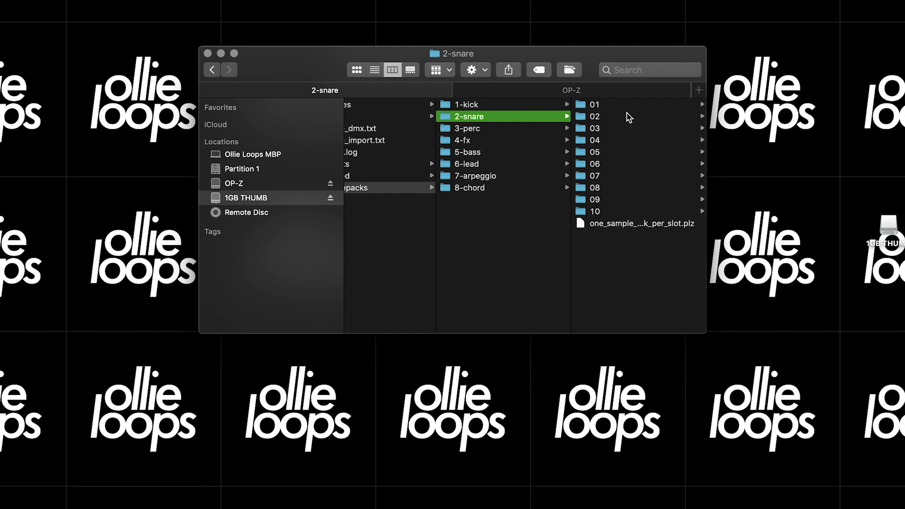
left_click(624, 105)
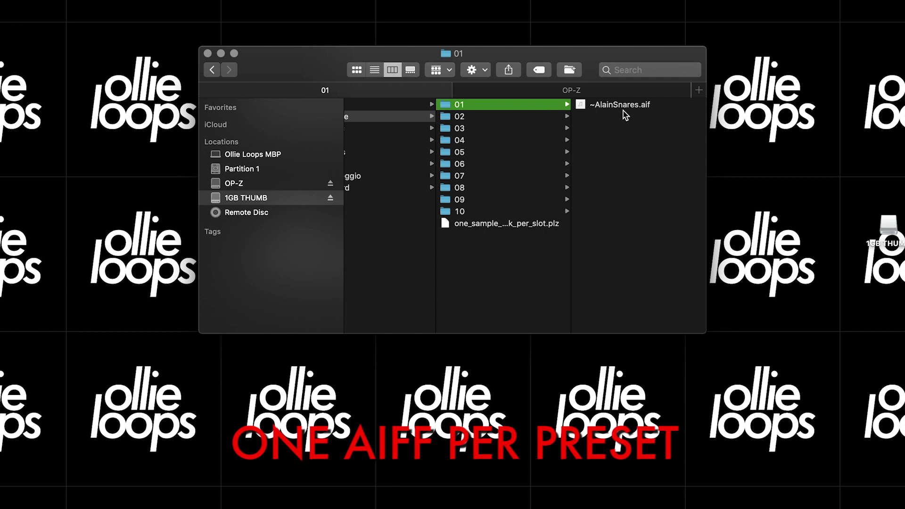
left_click(478, 132)
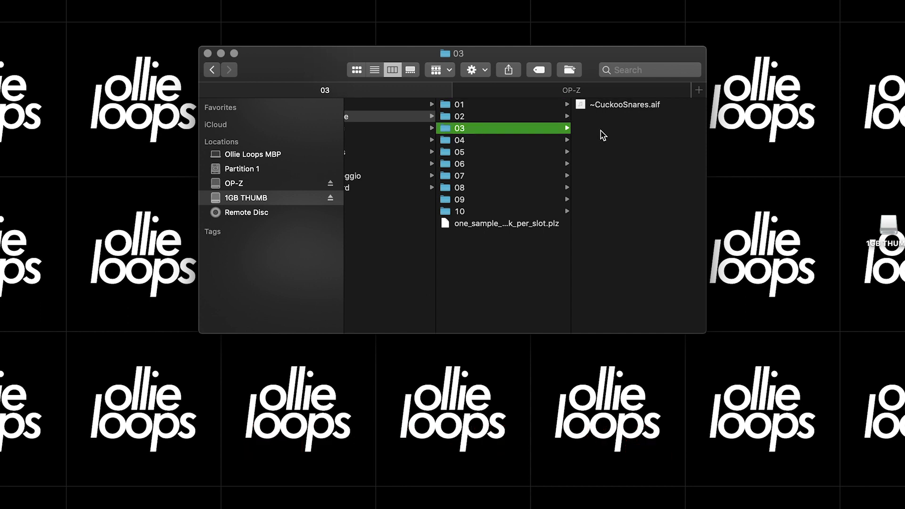
left_click(511, 142)
left_click(488, 165)
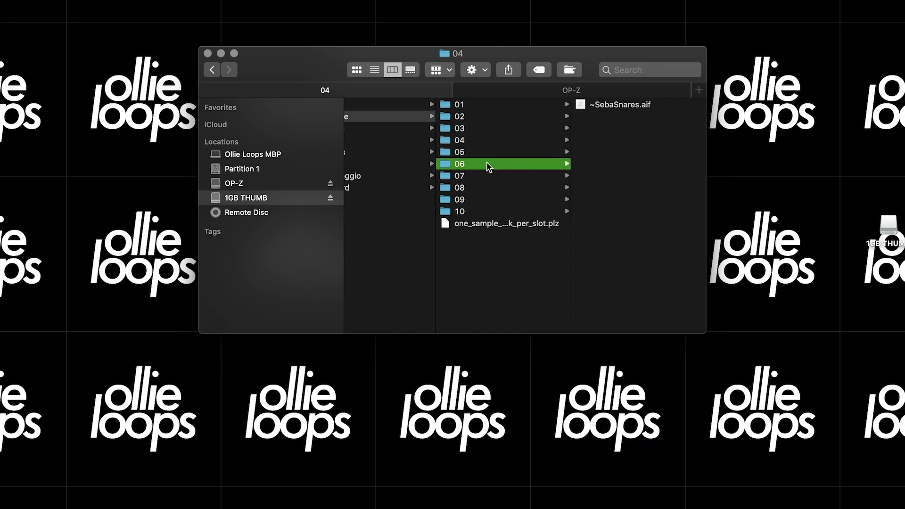
left_click(494, 178)
left_click(494, 152)
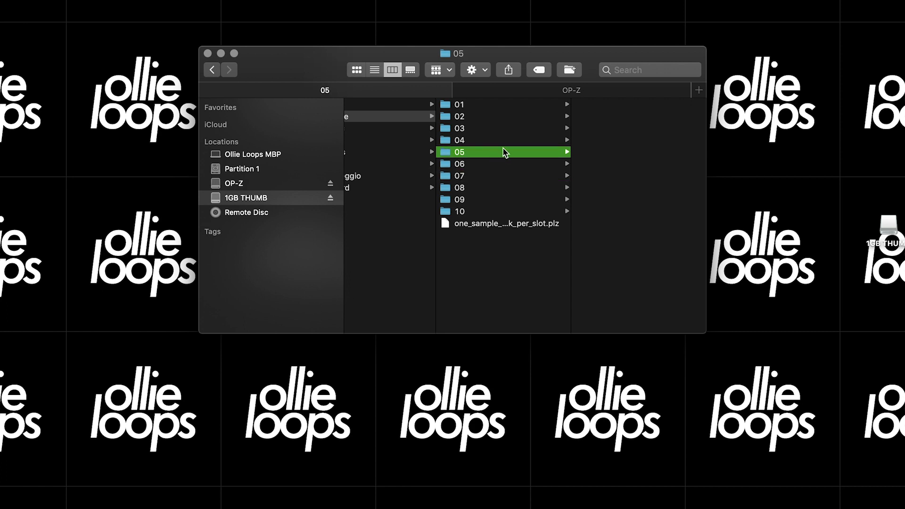
- Recheck the snare samples in preset folders 04, 01, 03, 06 and 07
left_click(499, 141)
left_click(496, 105)
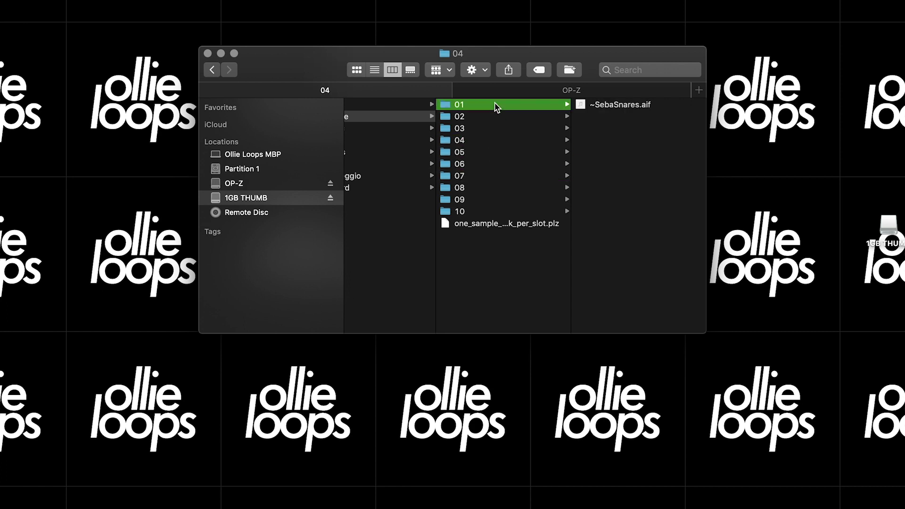
left_click(477, 131)
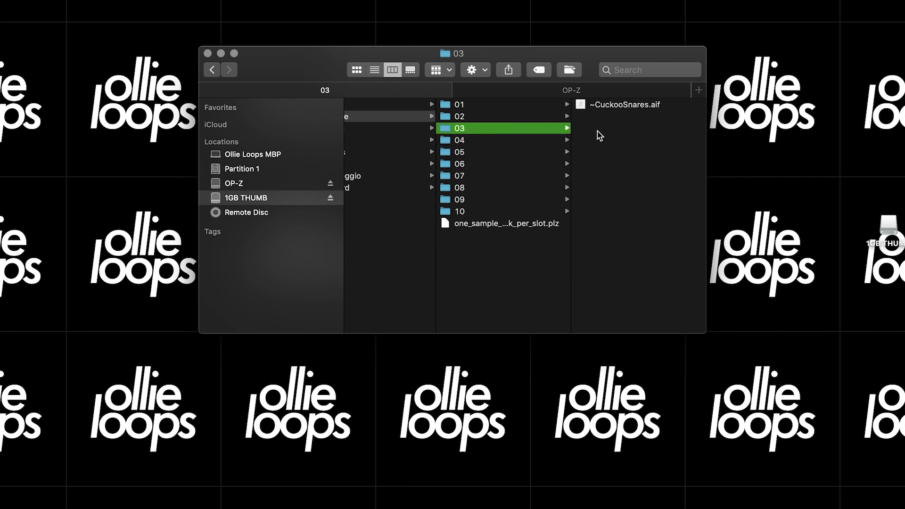
left_click(515, 141)
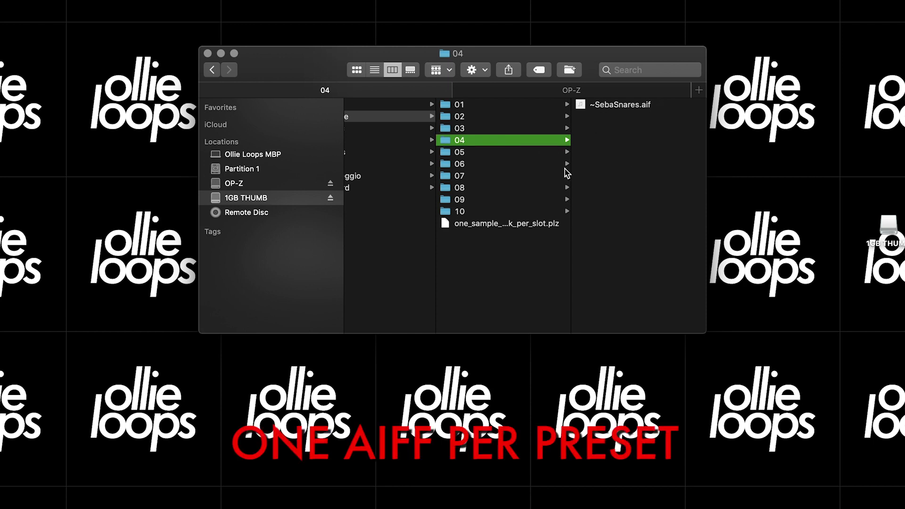
left_click(490, 165)
left_click(495, 177)
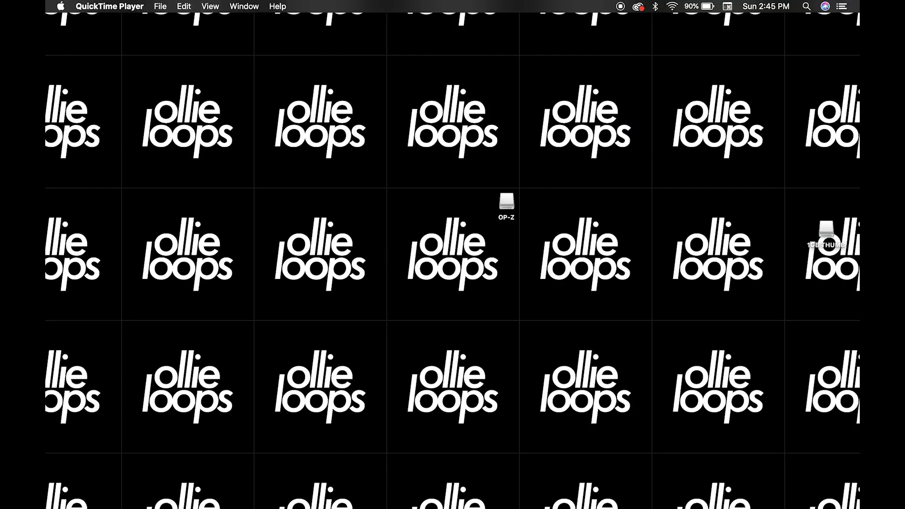
- Launch OP-1 Drum Utility through a Spotlight search for 'op1'
key("super+space")
type("op1")
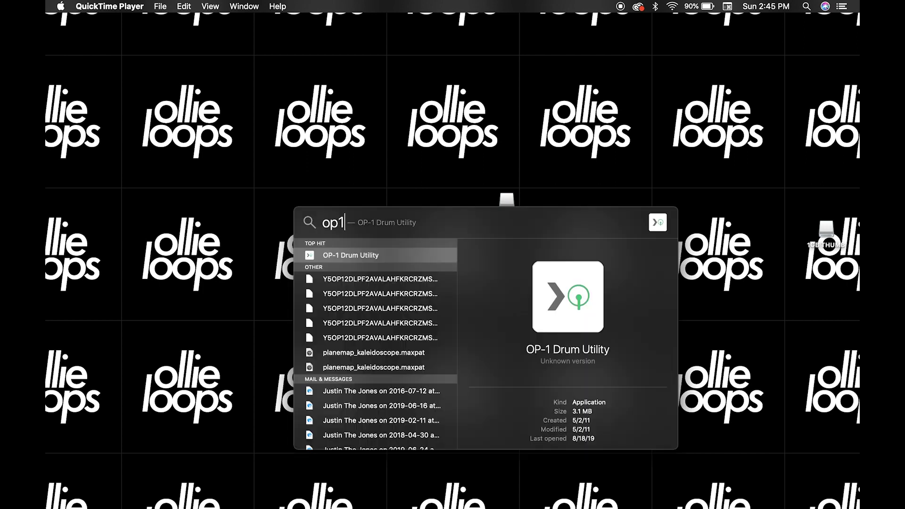
key("Return")
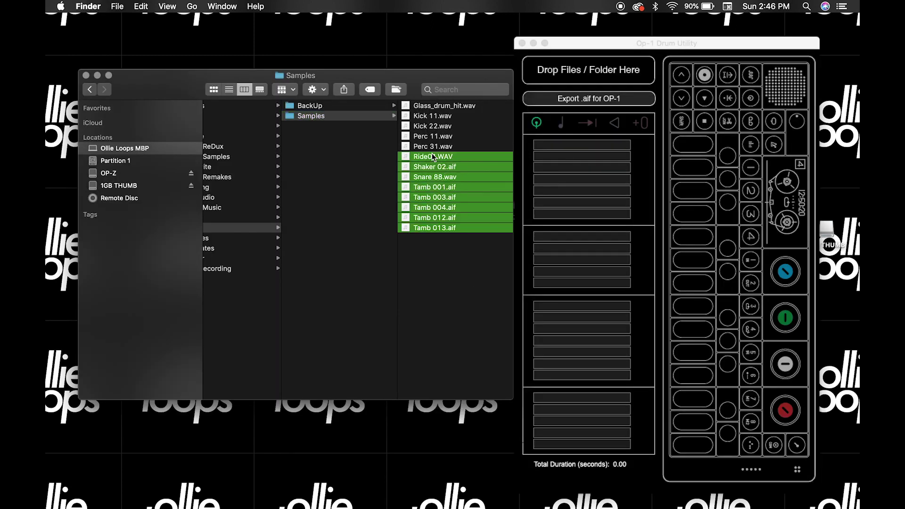
- Load the thirteen drum samples from the Samples folder into the Drum Utility, then select Kick 11.wav
left_click_drag(432, 154, 589, 143)
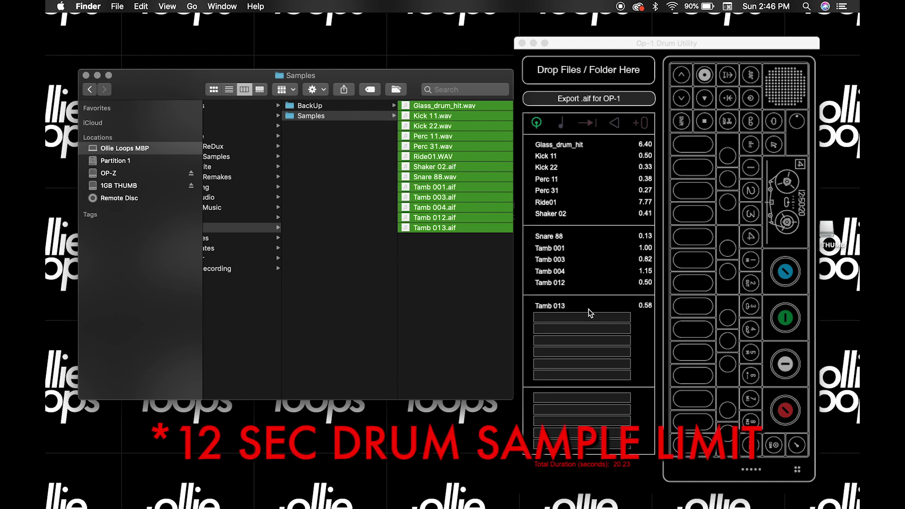
left_click(561, 311)
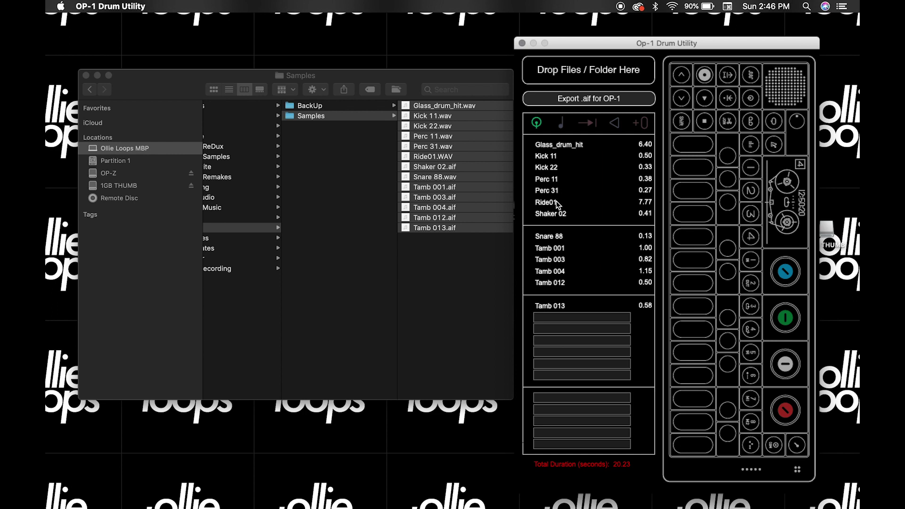
left_click(433, 116)
- Put Kick 11 in the first slot and export the kit to OPZ Drum Samples as OPZ-drum_sample-01
left_click_drag(288, 118, 561, 147)
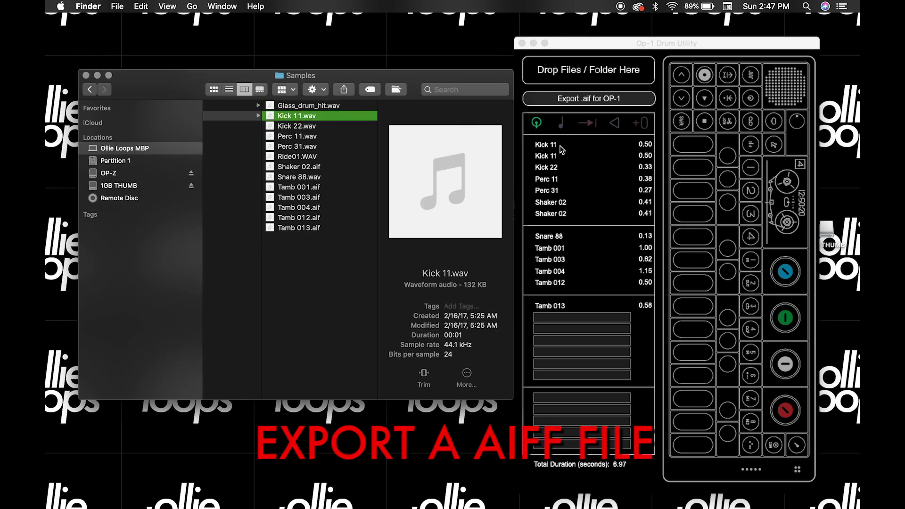
left_click(594, 103)
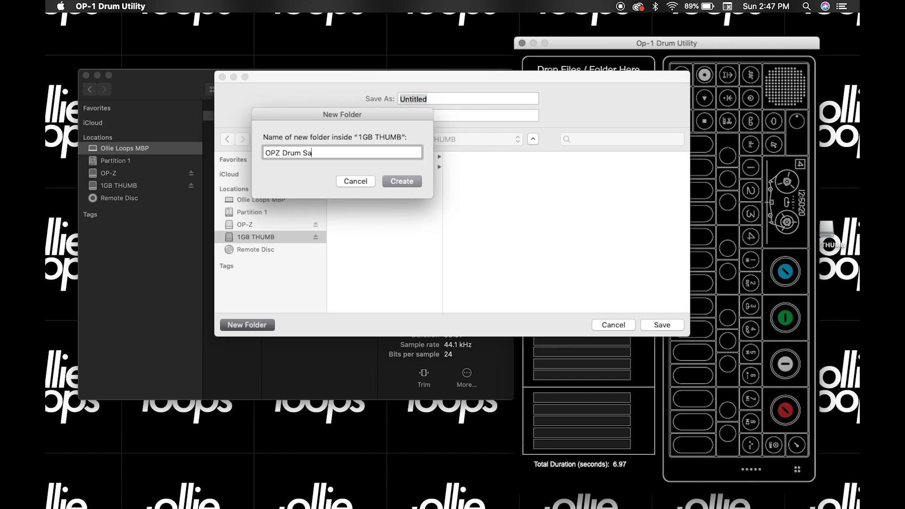
type("mples")
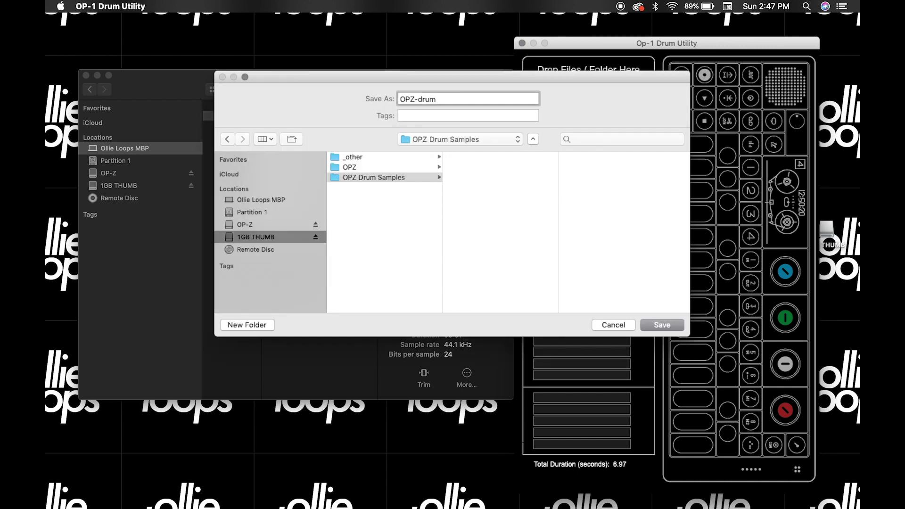
type("e")
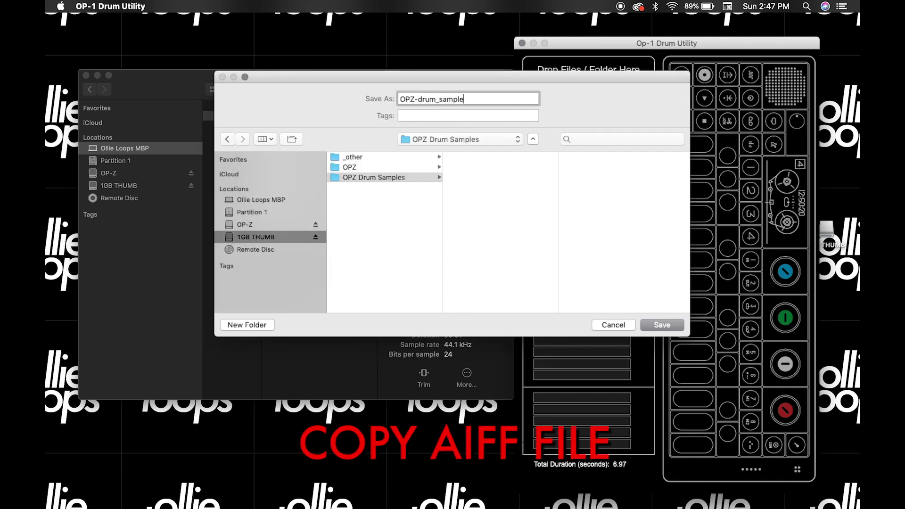
type("_01")
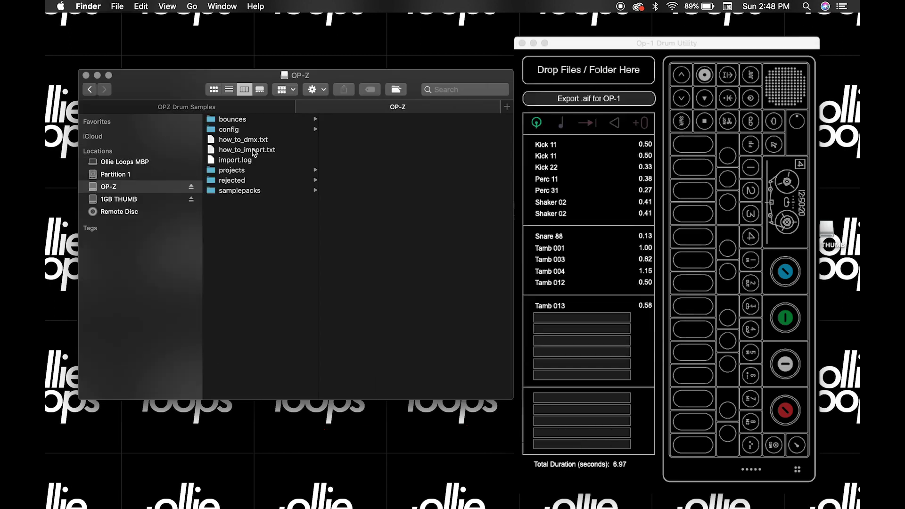
- Move user926966015.aif from OP-Z samplepacks > 4-fx > 06 to the Trash
left_click(247, 191)
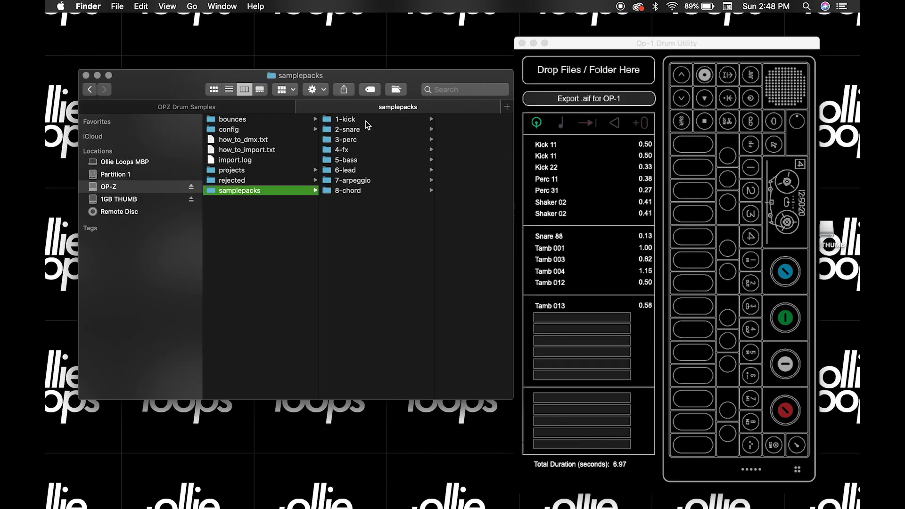
left_click(366, 150)
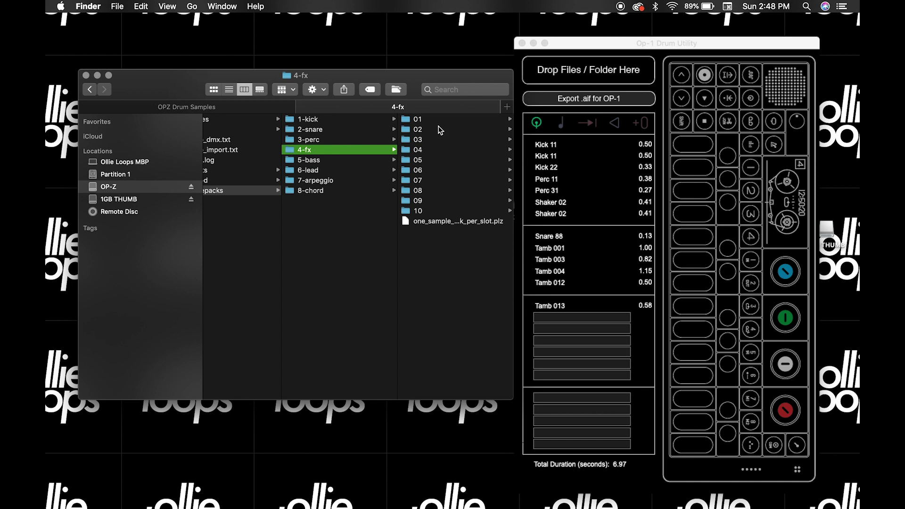
left_click(431, 178)
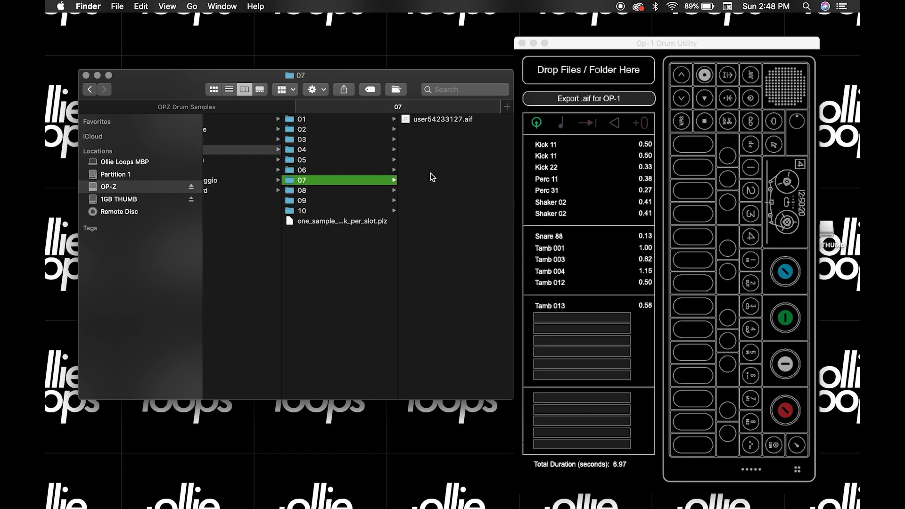
key("Up")
key("Right")
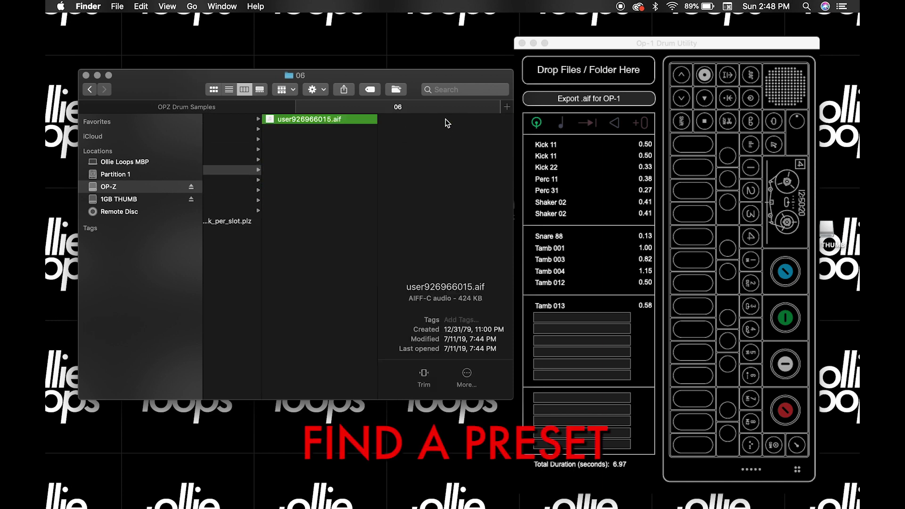
right_click(330, 124)
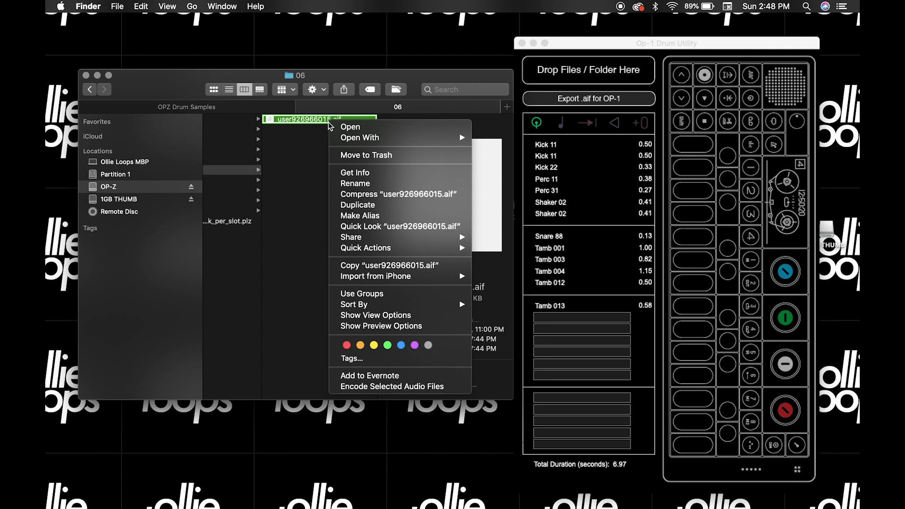
left_click(369, 157)
- Permanently empty the Trash, leaving fx preset folder 06 empty
right_click(706, 493)
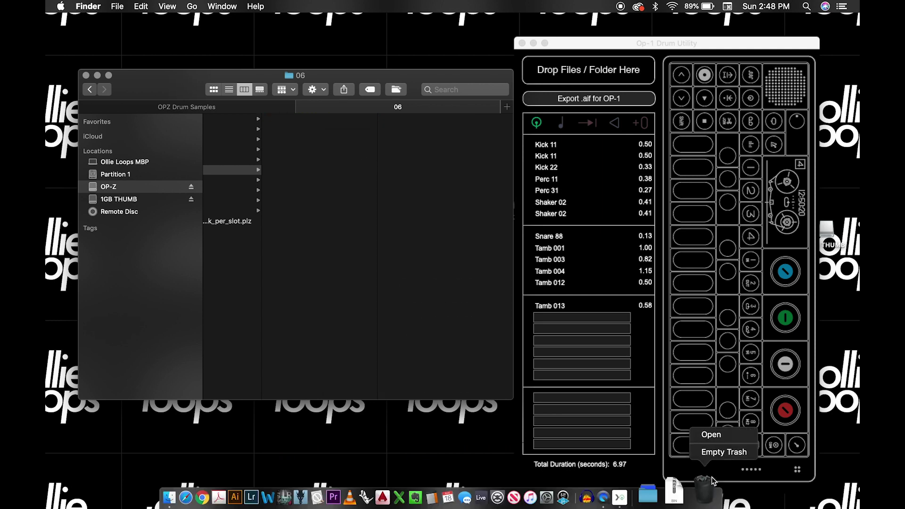
left_click(718, 453)
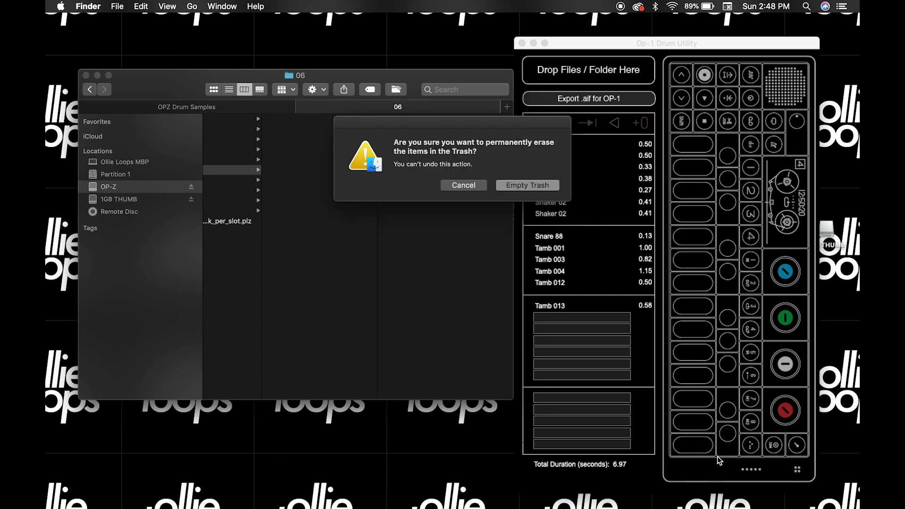
left_click(529, 184)
right_click(413, 181)
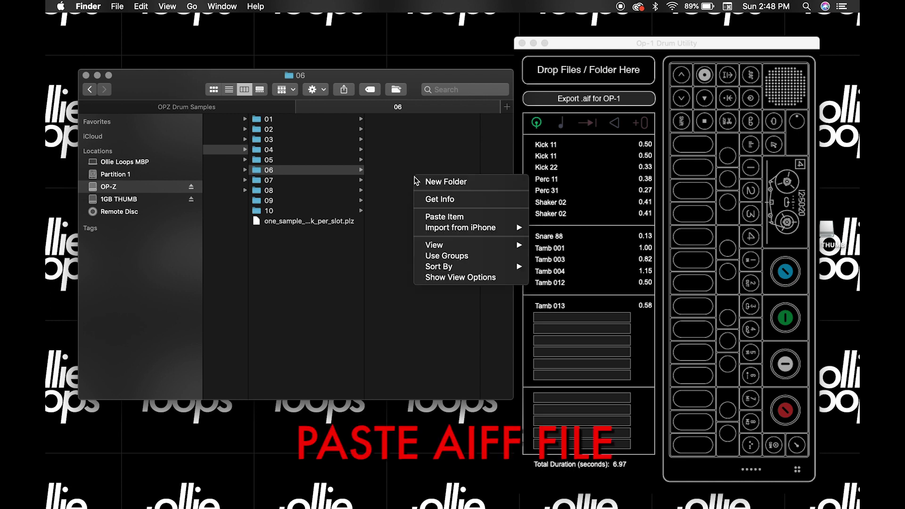
- Paste OPZ-drum_sample-01.aif into 4-fx preset folder 06 and close the Drum Utility window
left_click(442, 218)
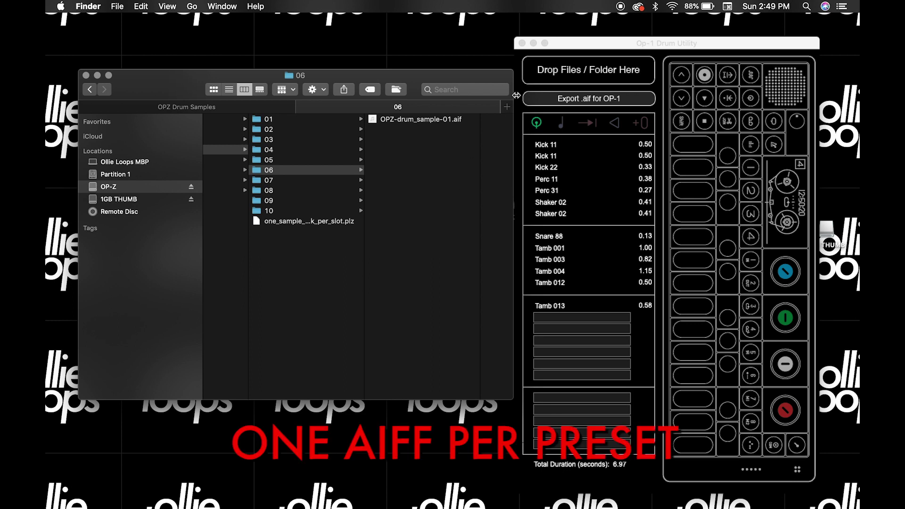
left_click(523, 43)
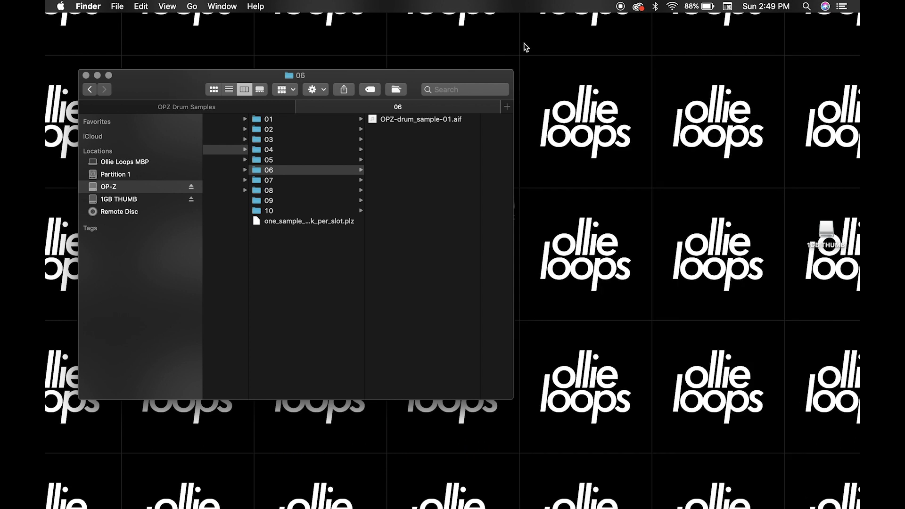
- Inspect 5-bass preset 04's engine file and 2-snare preset 01's sample
left_click(278, 261)
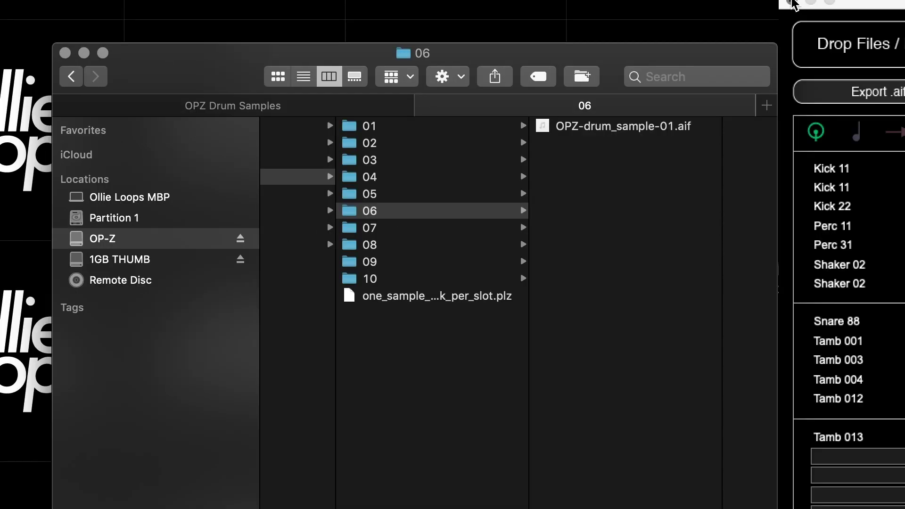
left_click(795, 4)
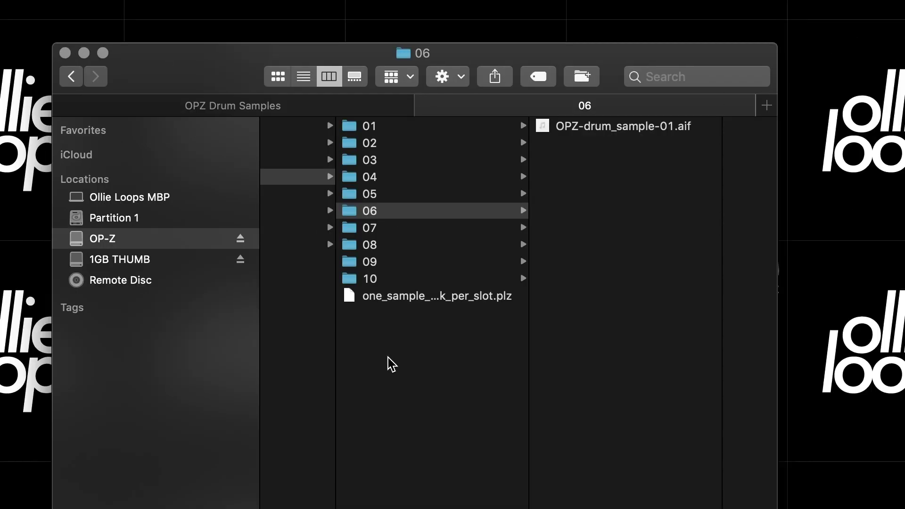
left_click(373, 325)
left_click(344, 196)
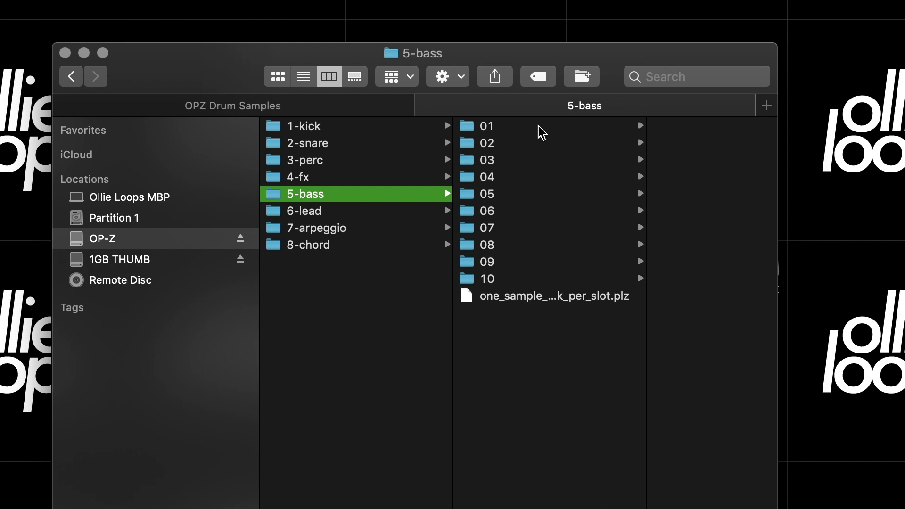
left_click(529, 177)
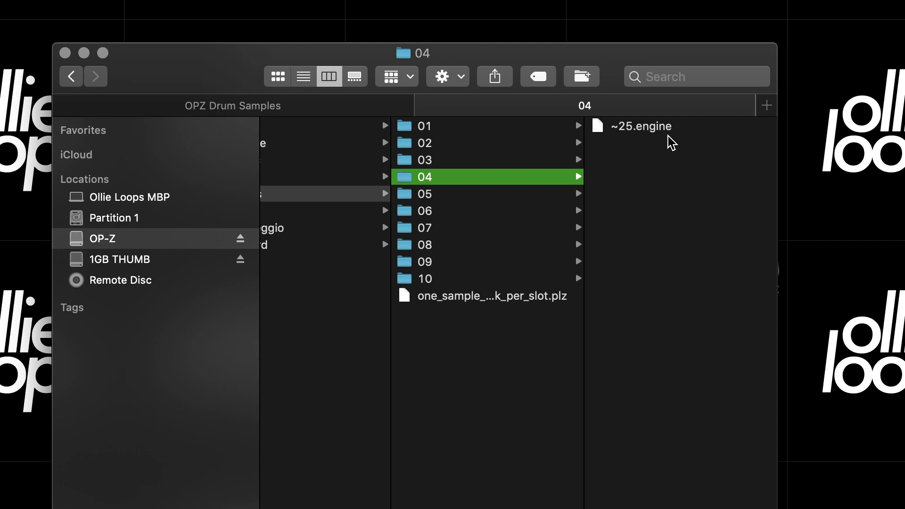
left_click(341, 149)
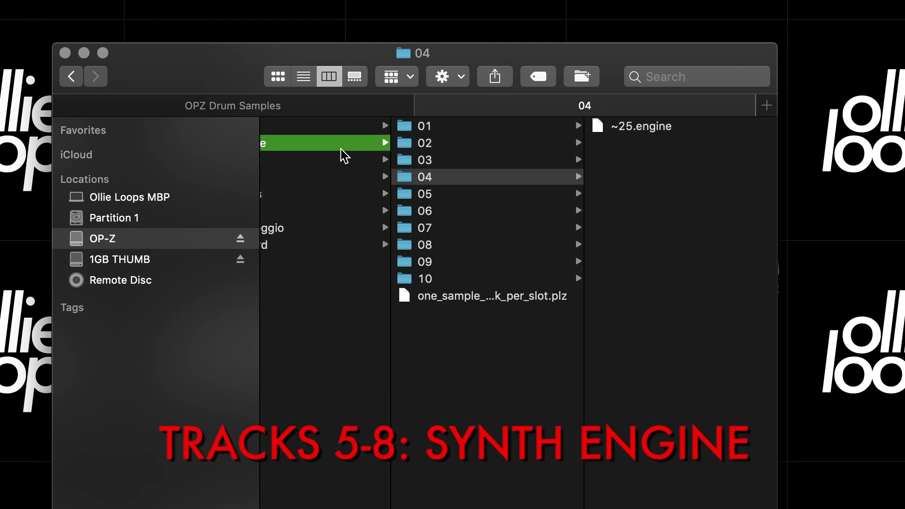
left_click(537, 126)
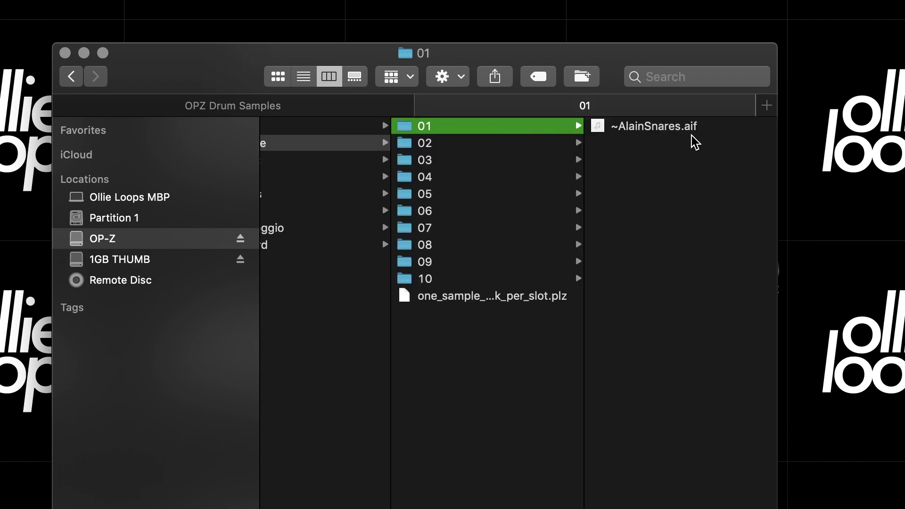
- Check bass presets 03 through 09, select user1040269044.aif, then eject the OP-Z
left_click(317, 197)
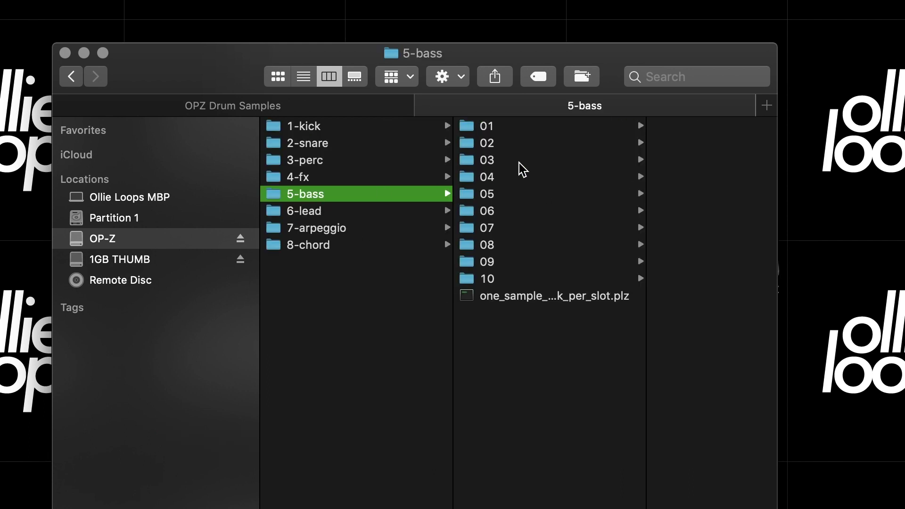
left_click(520, 163)
left_click(543, 178)
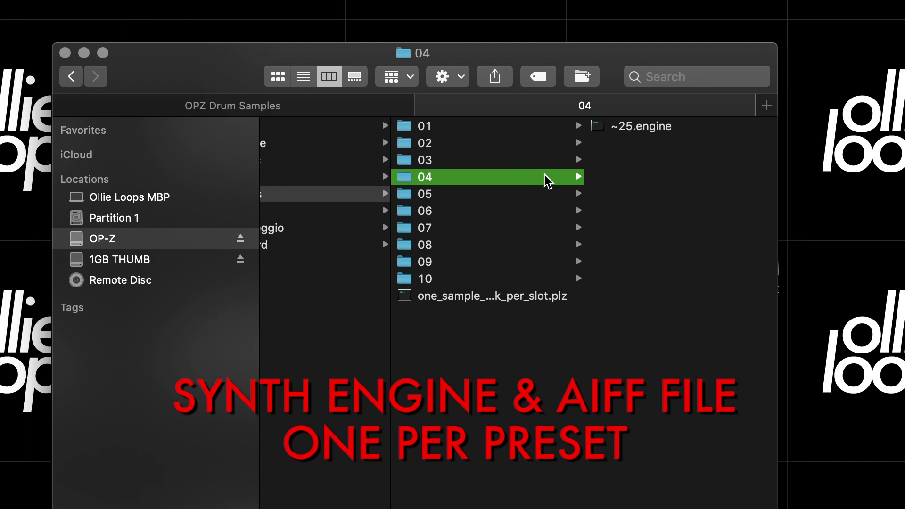
left_click(519, 195)
left_click(505, 229)
left_click(509, 246)
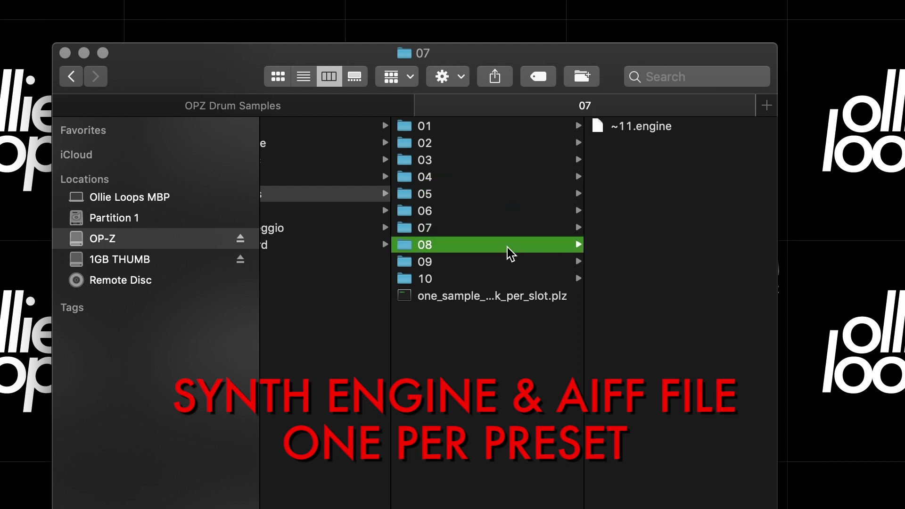
left_click(508, 263)
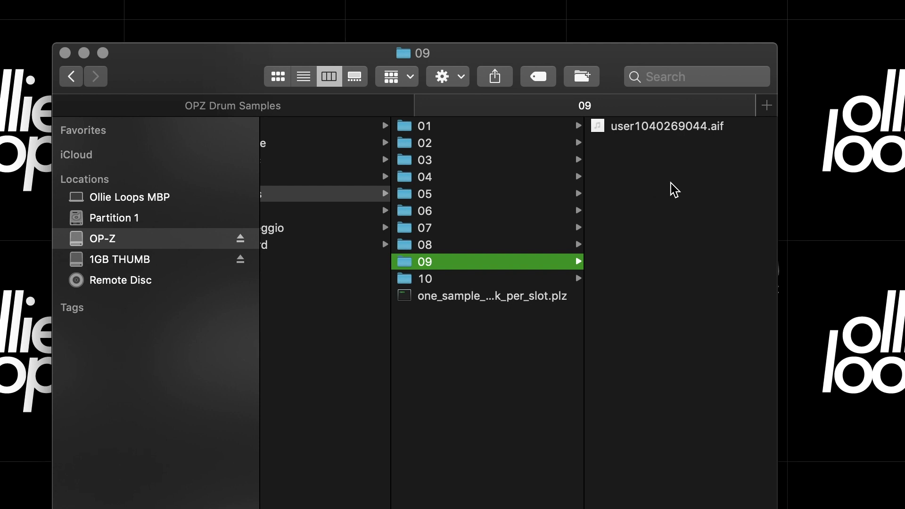
left_click(670, 129)
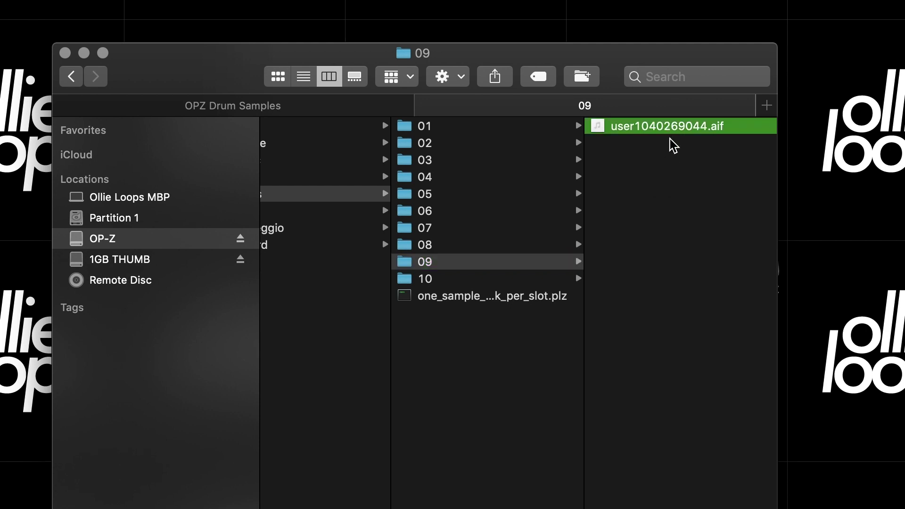
scroll(445, 194, "left", 5)
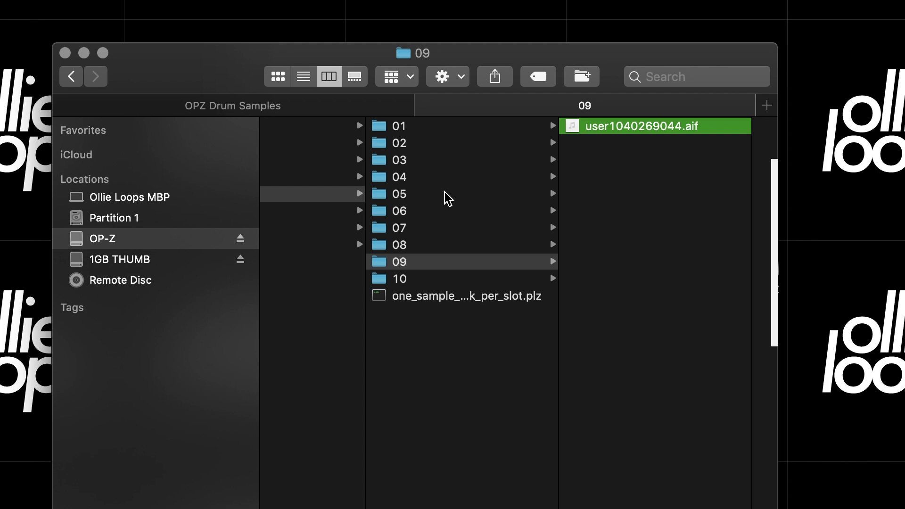
left_click(241, 239)
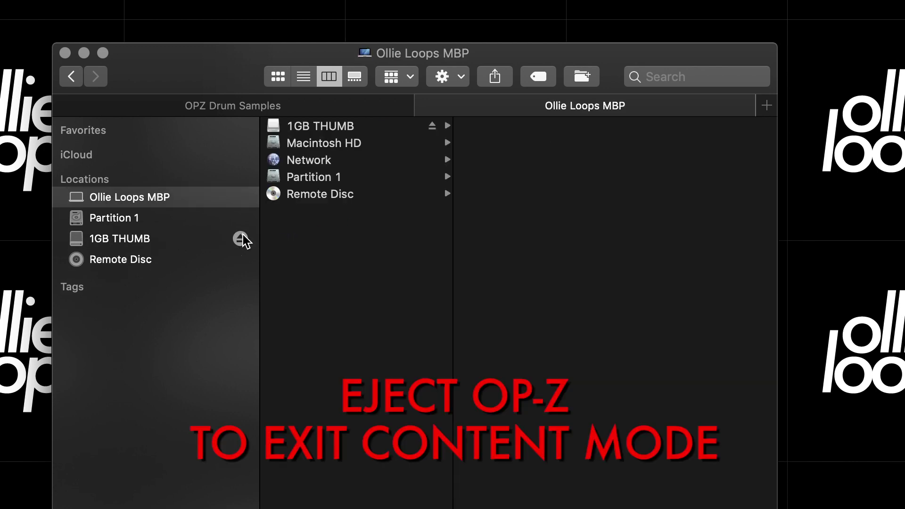